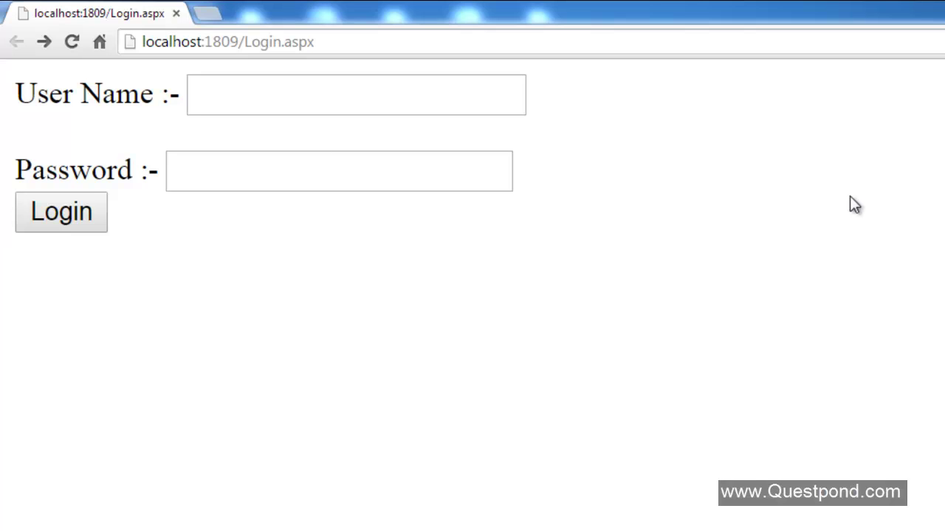
- Enter the test user name and password on Login.aspx and submit the login
{"action": "left_click", "coordinate": [238, 85]}
{"action": "left_click", "coordinate": [235, 169]}
{"action": "left_click", "coordinate": [231, 93]}
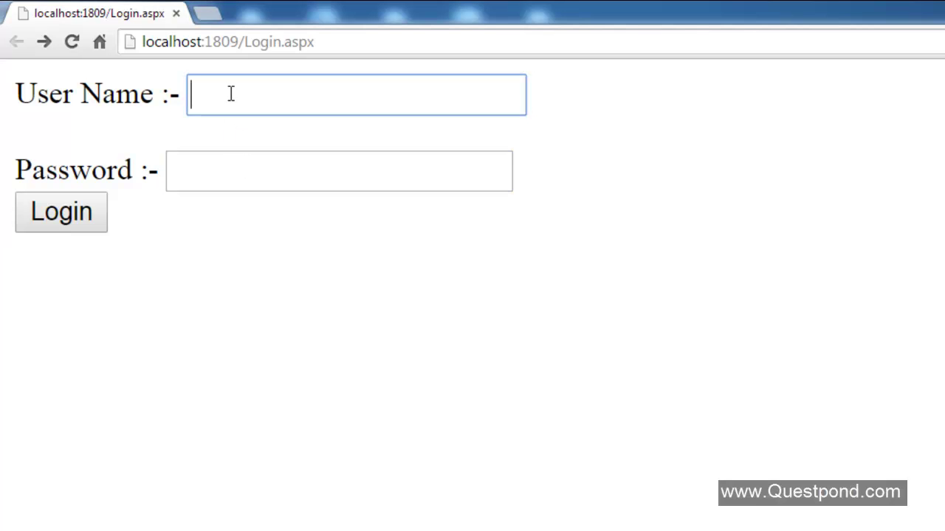
{"action": "type", "text": "Shiv"}
{"action": "left_click", "coordinate": [234, 173]}
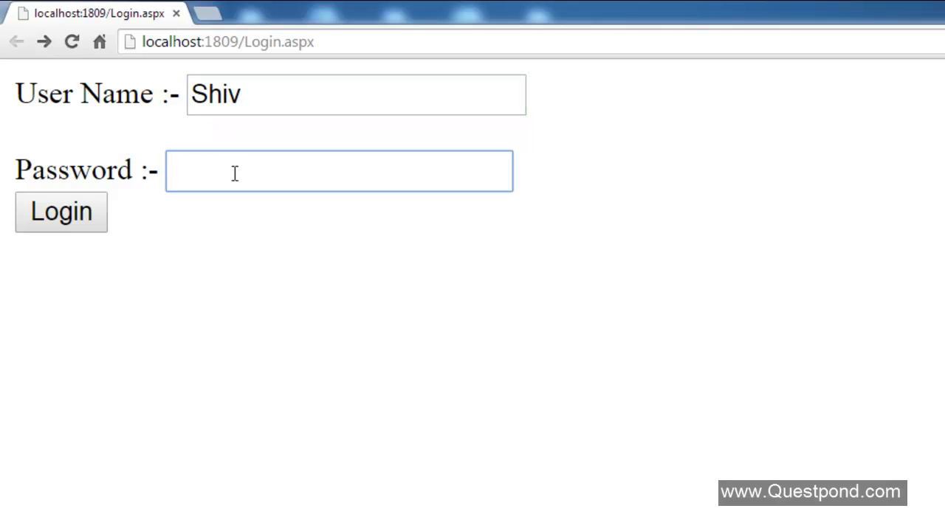
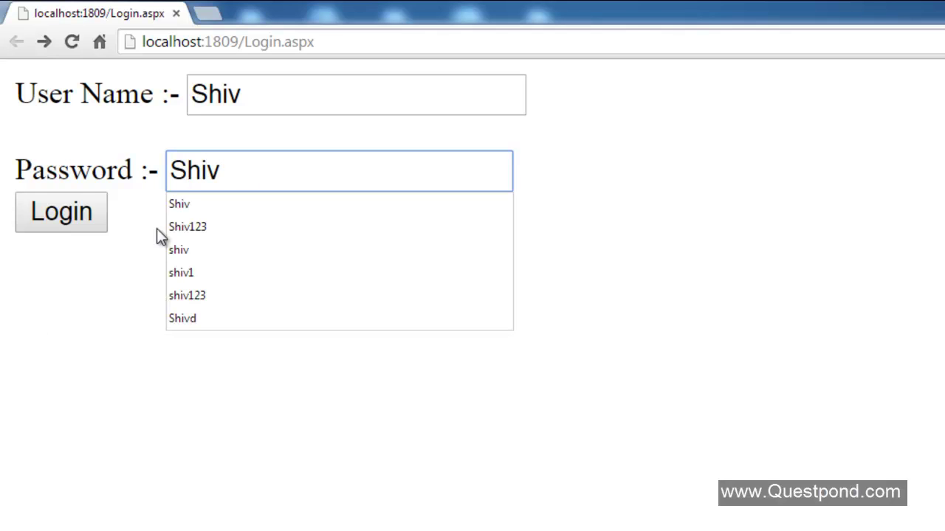
{"action": "left_click", "coordinate": [16, 324]}
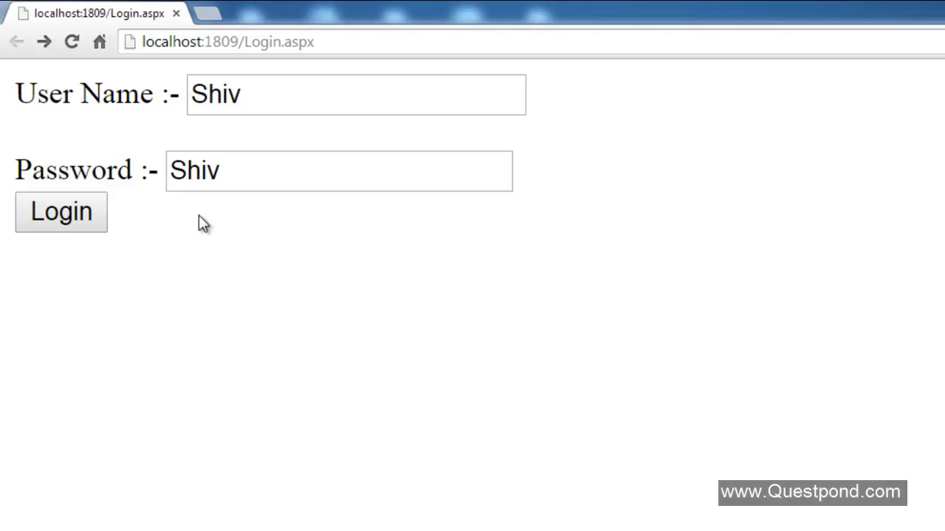
{"action": "left_click", "coordinate": [61, 220]}
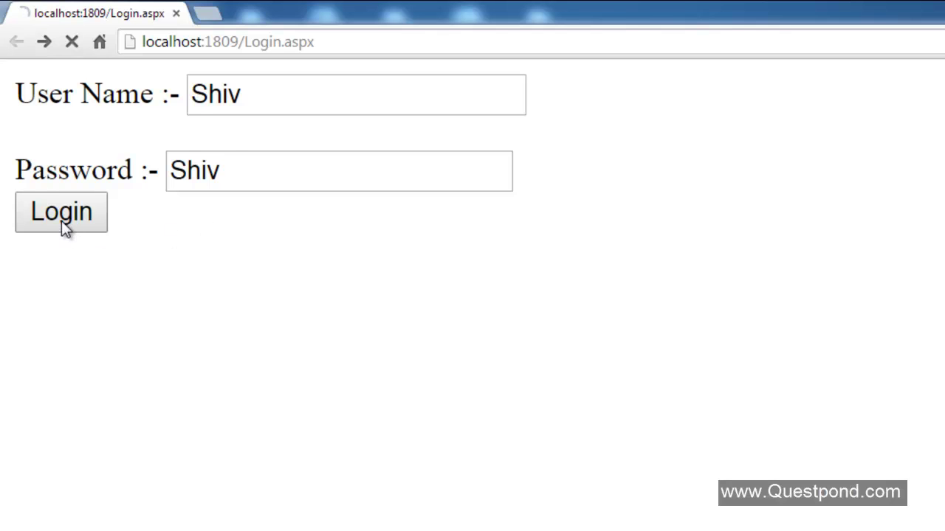
- Append 1 to the user name and submit to test a wrong user name
{"action": "left_click_drag", "start_coordinate": [16, 92], "coordinate": [156, 91]}
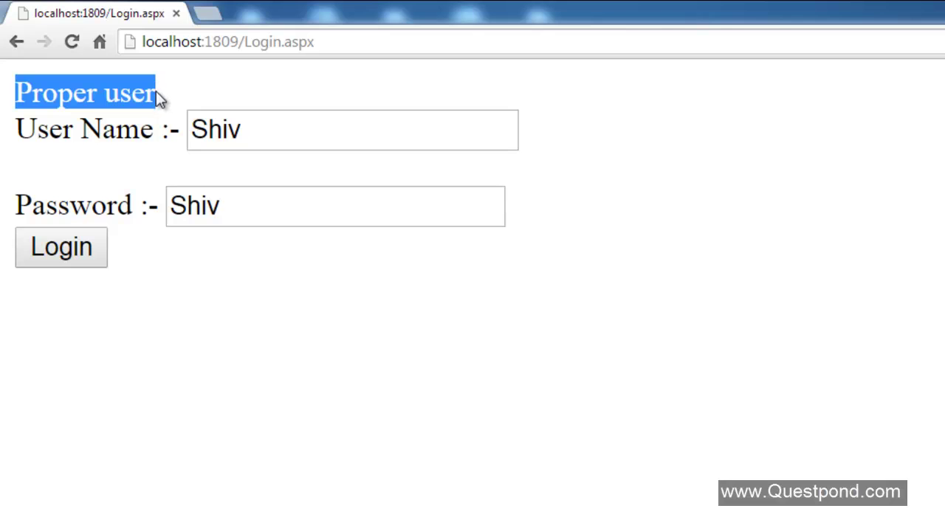
{"action": "left_click", "coordinate": [266, 131]}
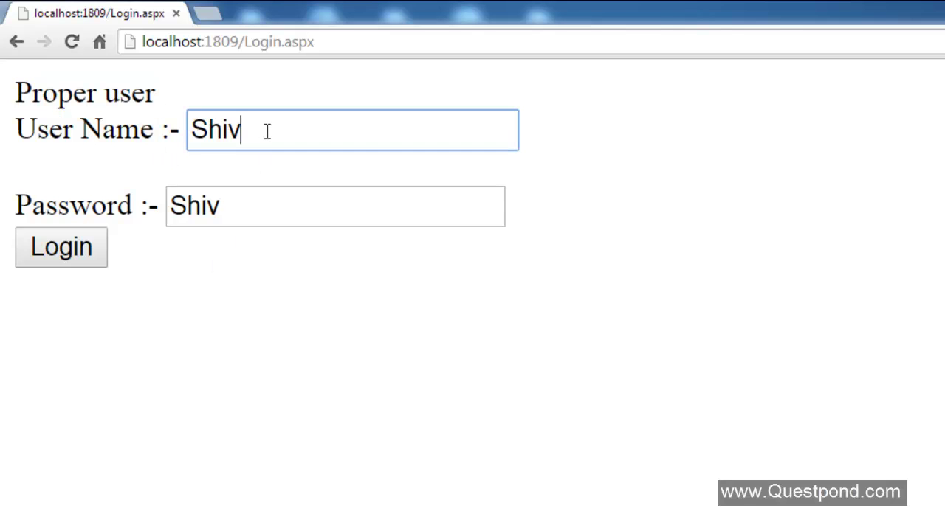
{"action": "type", "text": "1"}
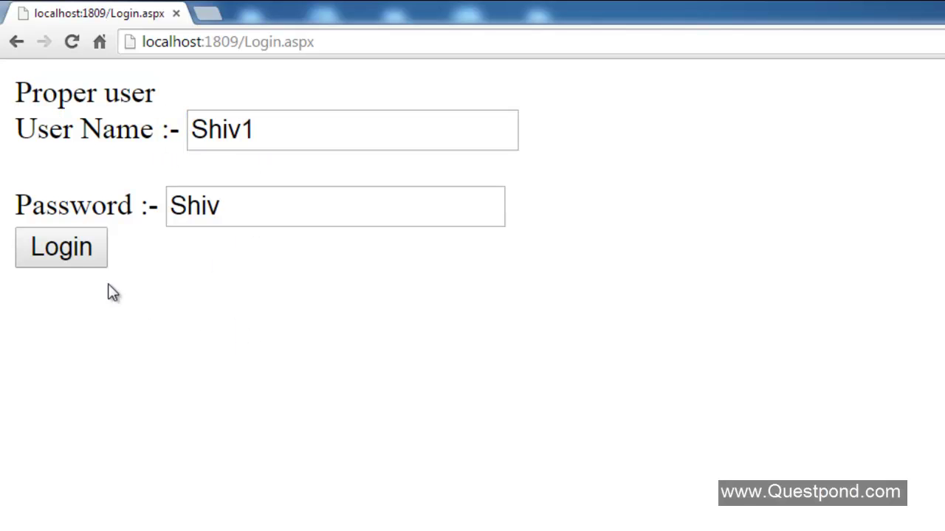
{"action": "left_click", "coordinate": [71, 260]}
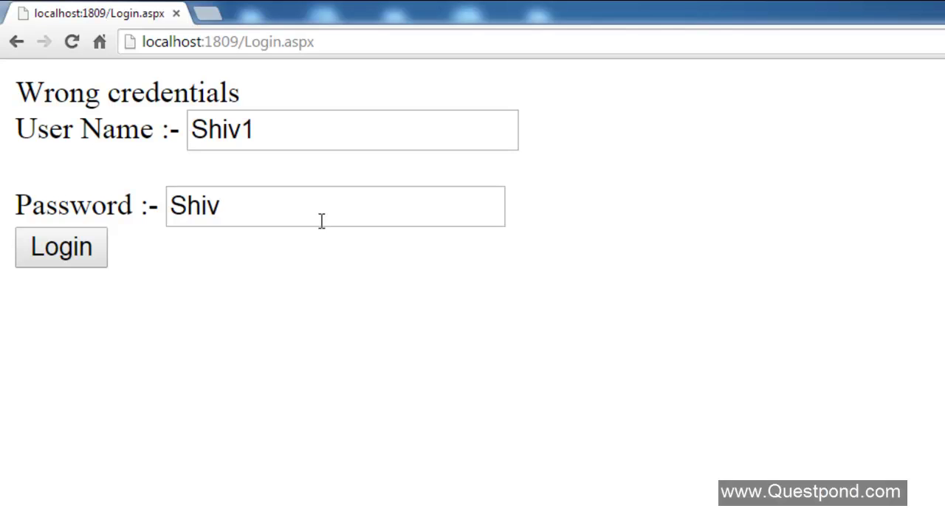
- Restore the user name and log in, then append 1 to the password and submit
{"action": "left_click", "coordinate": [287, 131]}
{"action": "key", "text": "BackSpace"}
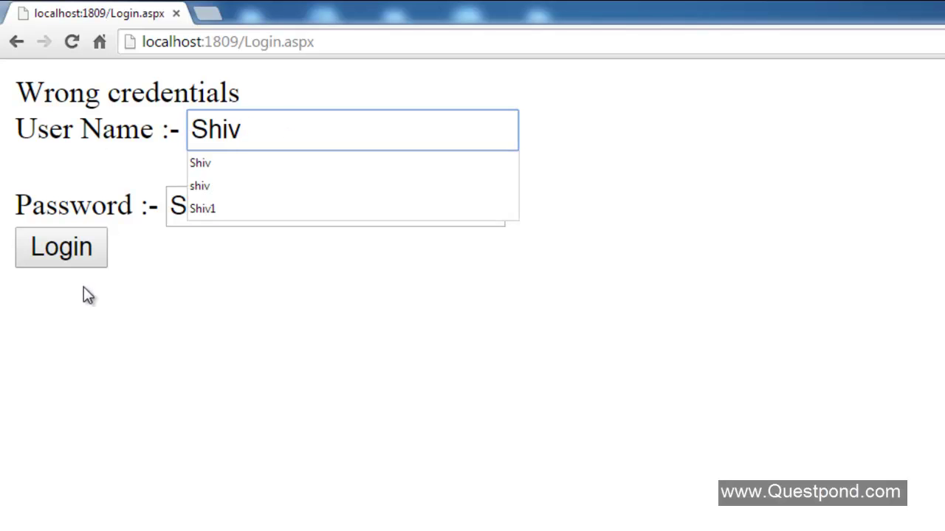
{"action": "left_click", "coordinate": [78, 260]}
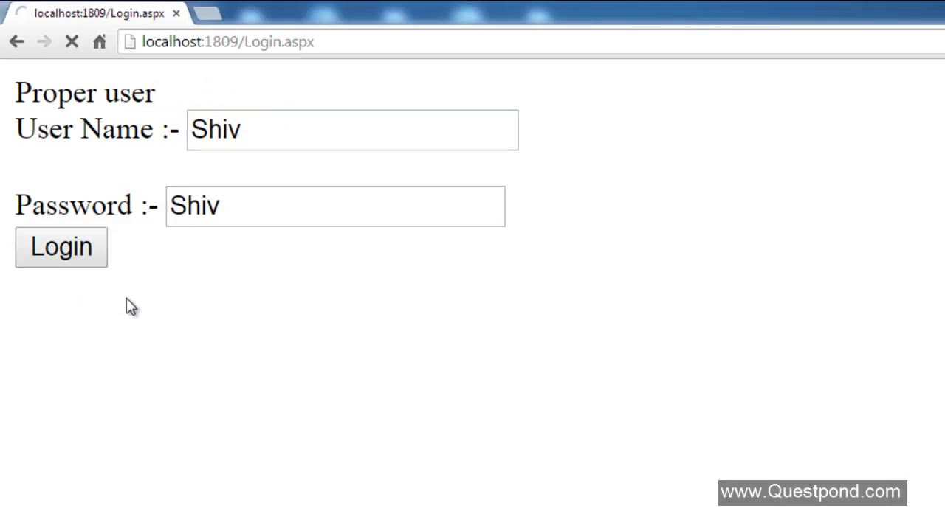
{"action": "left_click", "coordinate": [247, 211]}
{"action": "type", "text": "1"}
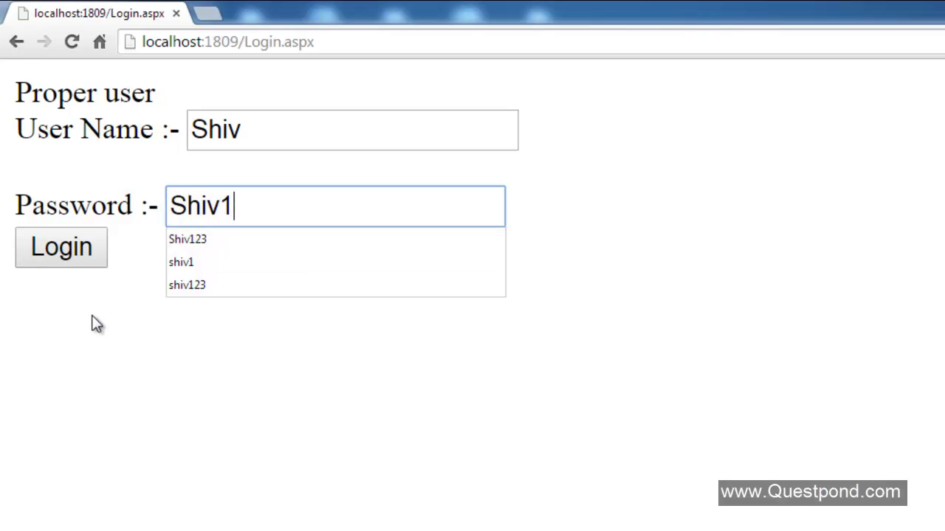
{"action": "left_click", "coordinate": [79, 258]}
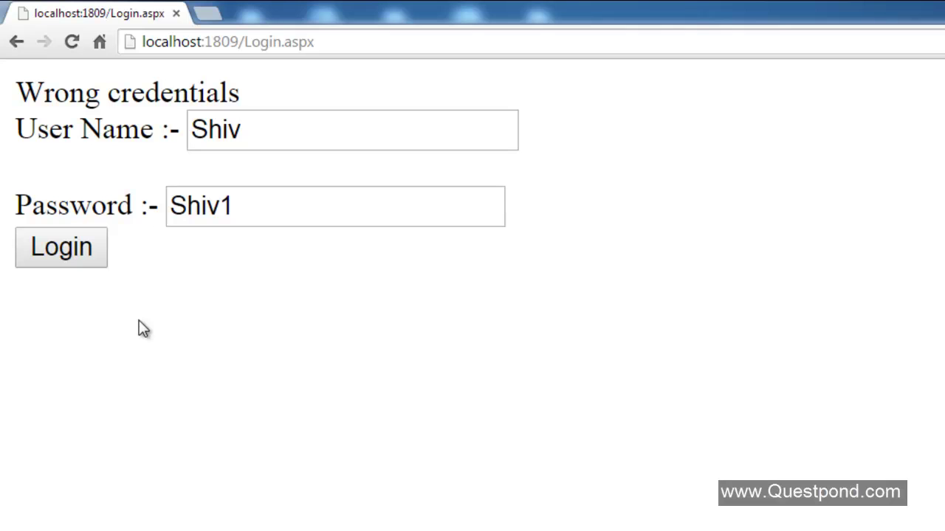
- Open a new browser tab on the google.co.in home page
{"action": "left_click", "coordinate": [210, 15]}
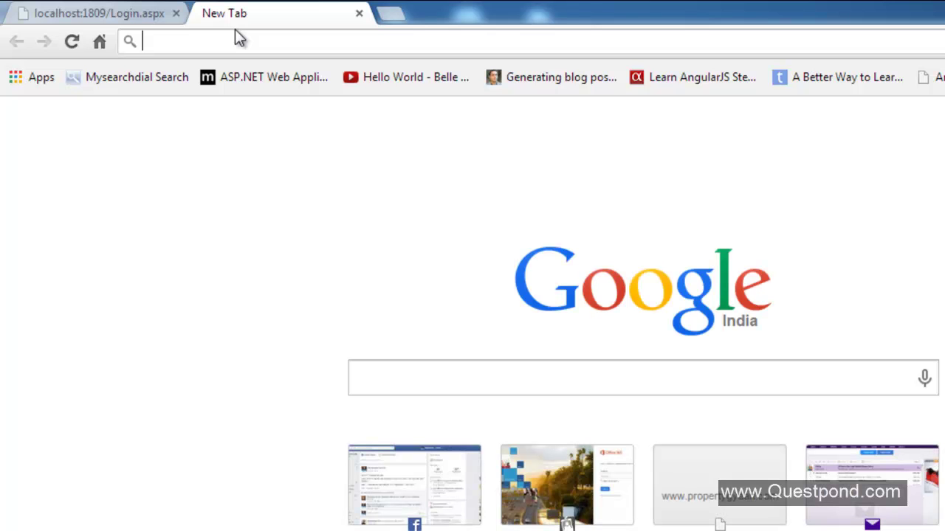
{"action": "type", "text": "www.g"}
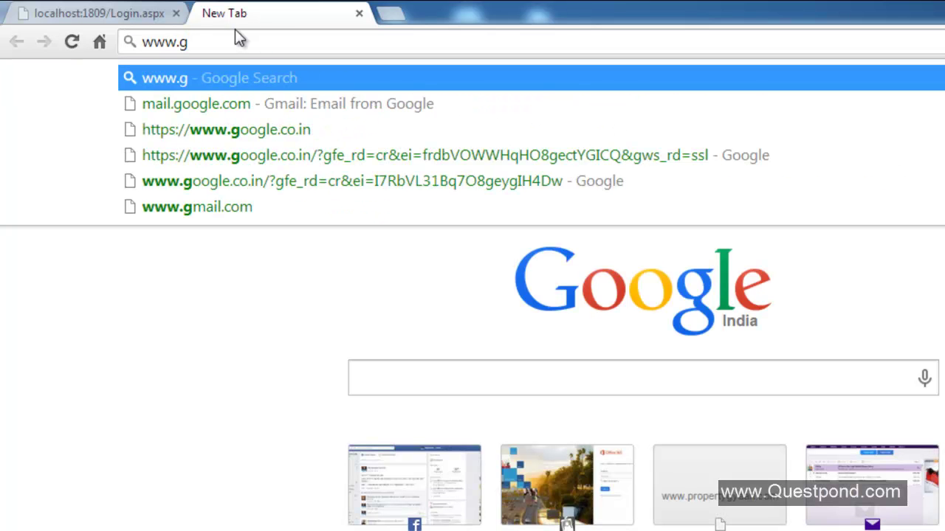
{"action": "key", "text": "Down"}
{"action": "key", "text": "Down"}
{"action": "key", "text": "Return"}
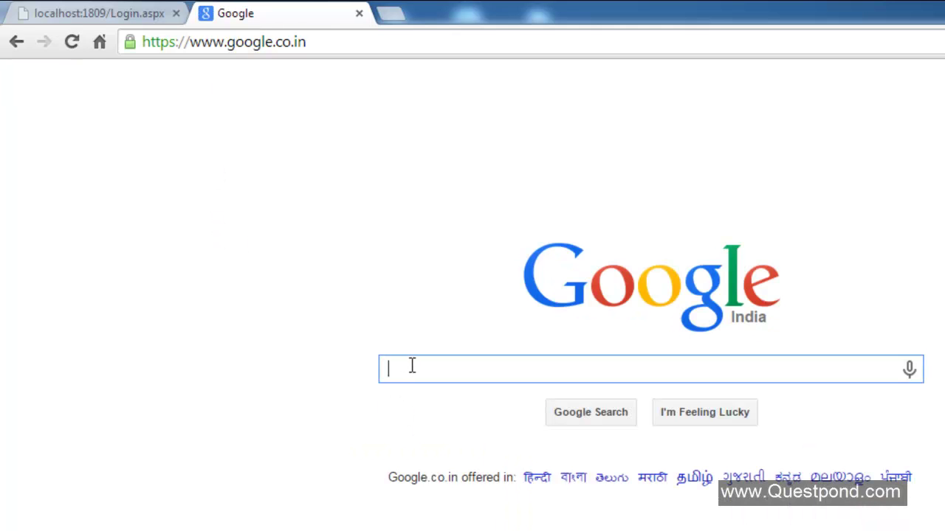
- Search Google for 'telerik test studio'
{"action": "type", "text": "telerik "}
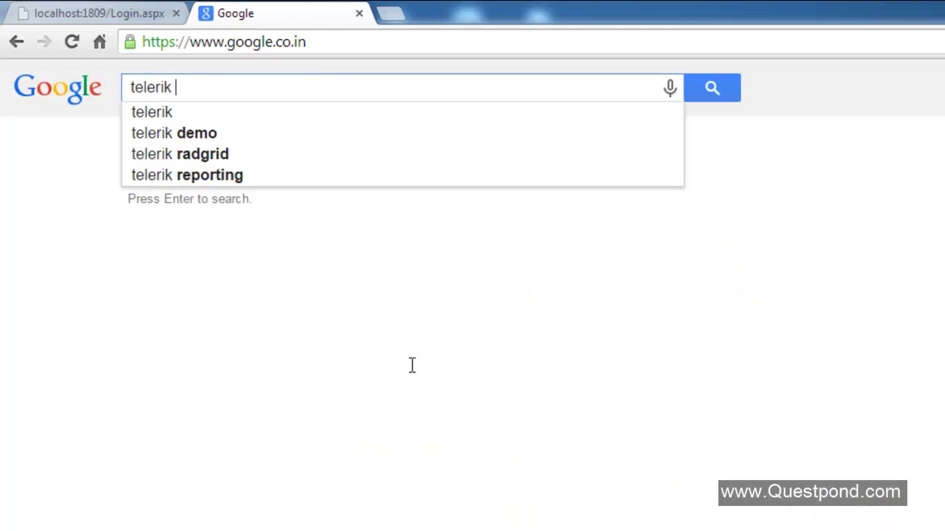
{"action": "type", "text": "test stu"}
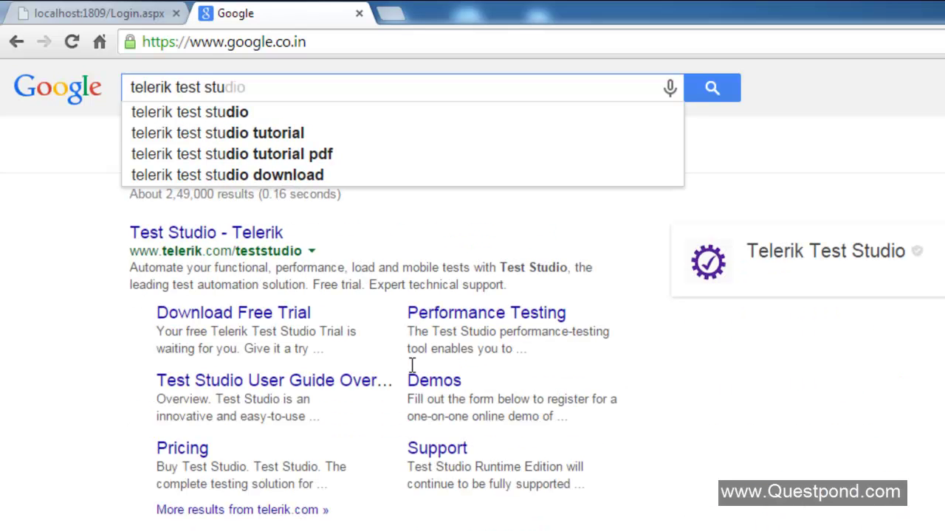
{"action": "key", "text": "Down"}
{"action": "key", "text": "Return"}
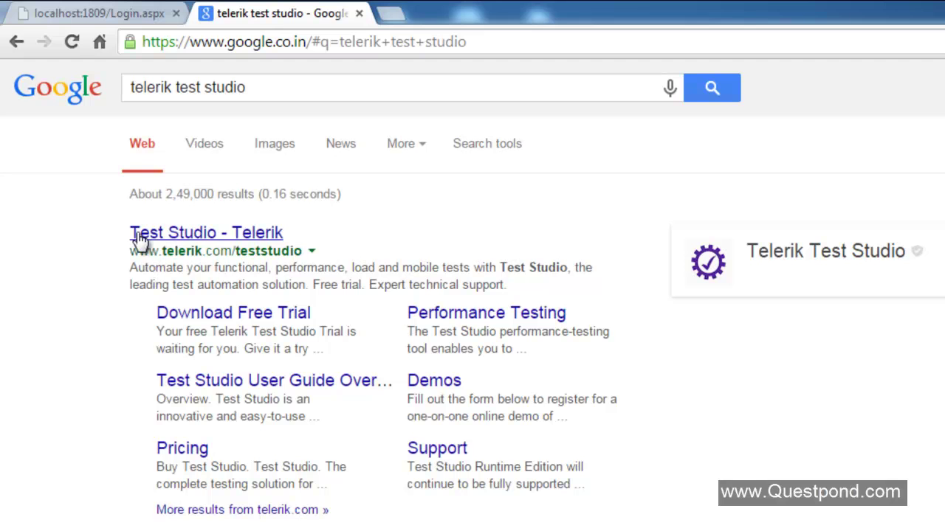
- Open the Test Studio Download Free Trial page, scroll to the installer, and open the Start menu
{"action": "left_click", "coordinate": [283, 321]}
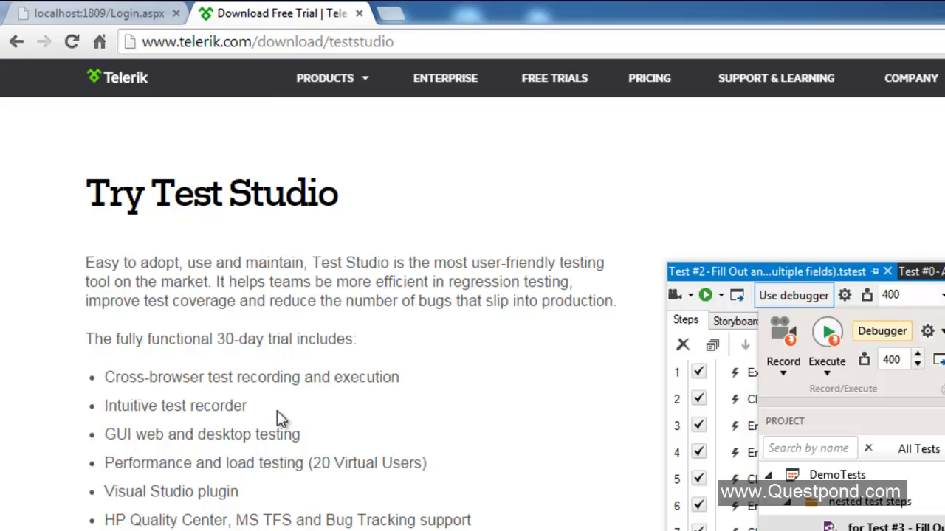
{"action": "scroll", "coordinate": [316, 348], "scroll_direction": "down", "scroll_amount": 3}
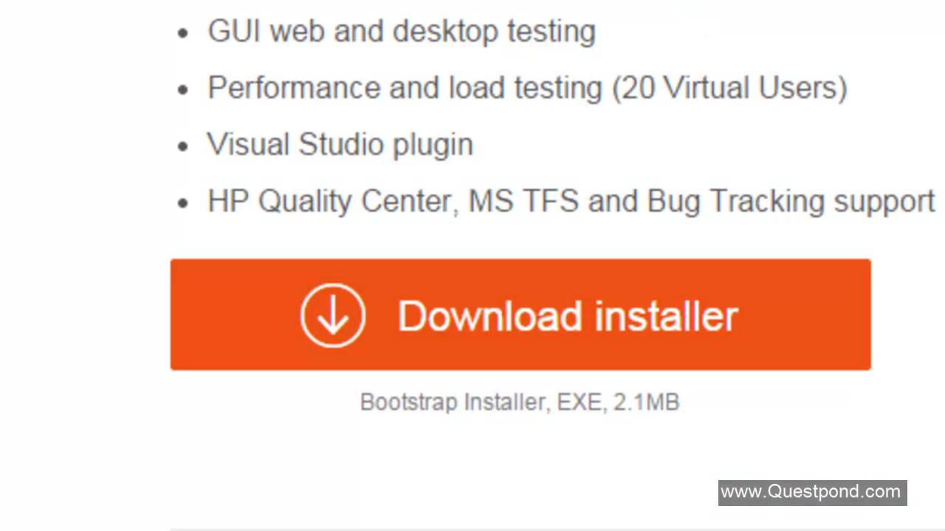
{"action": "key", "text": "super"}
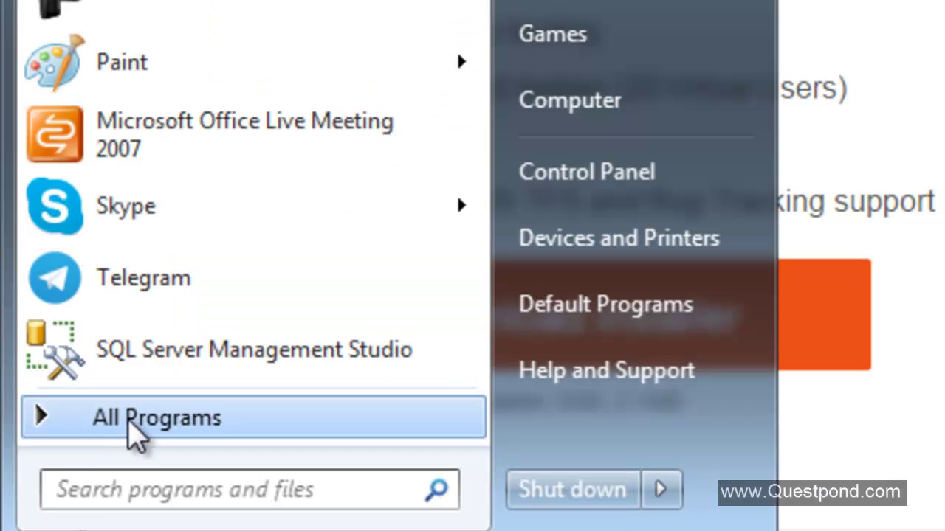
- Launch Test Studio from All Programs > Telerik > Test Studio 2013.2
{"action": "left_click", "coordinate": [138, 434]}
{"action": "scroll", "coordinate": [365, 116], "scroll_direction": "down", "scroll_amount": 8}
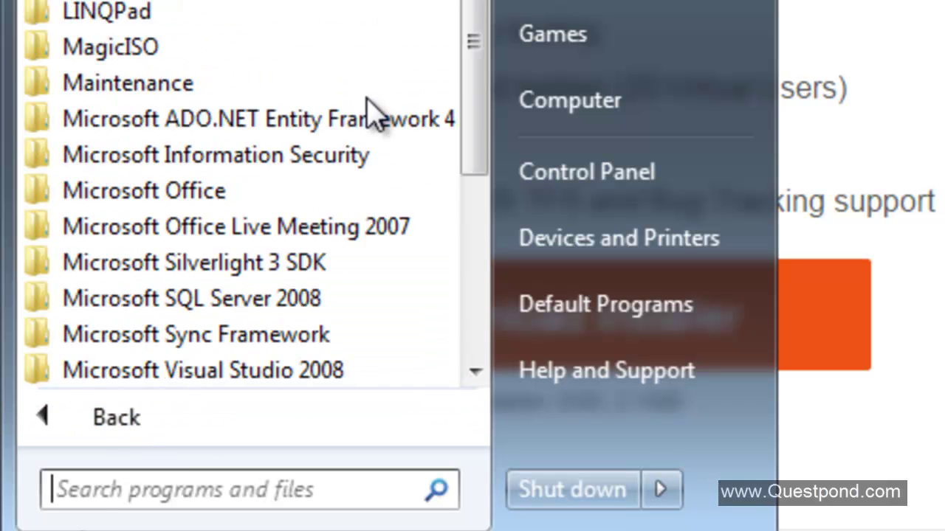
{"action": "scroll", "coordinate": [369, 112], "scroll_direction": "down", "scroll_amount": 2}
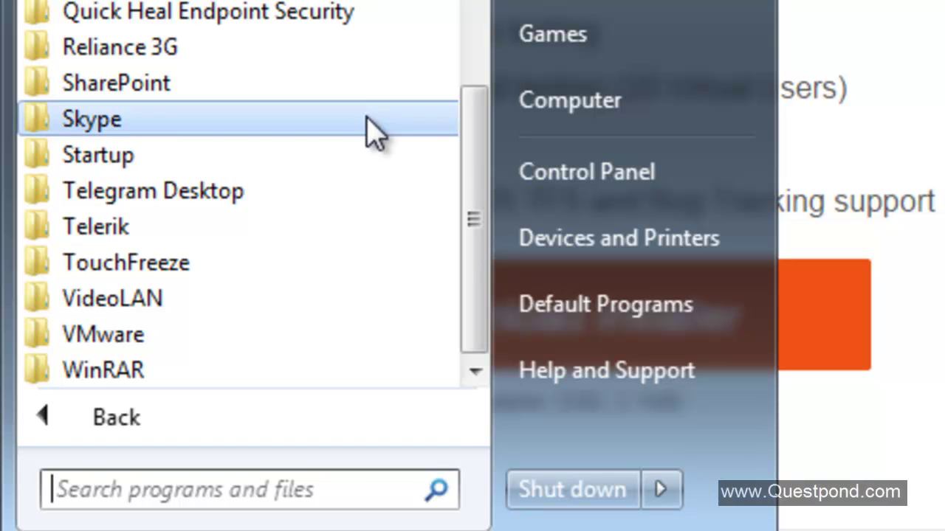
{"action": "scroll", "coordinate": [369, 126], "scroll_direction": "up", "scroll_amount": 3}
{"action": "scroll", "coordinate": [369, 127], "scroll_direction": "down", "scroll_amount": 3}
{"action": "scroll", "coordinate": [369, 131], "scroll_direction": "up", "scroll_amount": 7}
{"action": "scroll", "coordinate": [375, 133], "scroll_direction": "down", "scroll_amount": 3}
{"action": "scroll", "coordinate": [375, 133], "scroll_direction": "down", "scroll_amount": 4}
{"action": "left_click", "coordinate": [252, 236]}
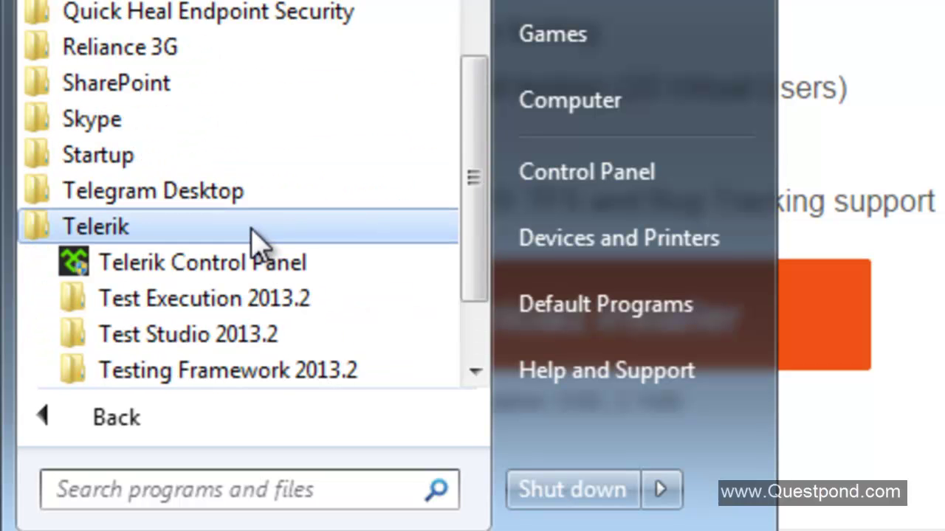
{"action": "left_click", "coordinate": [311, 336]}
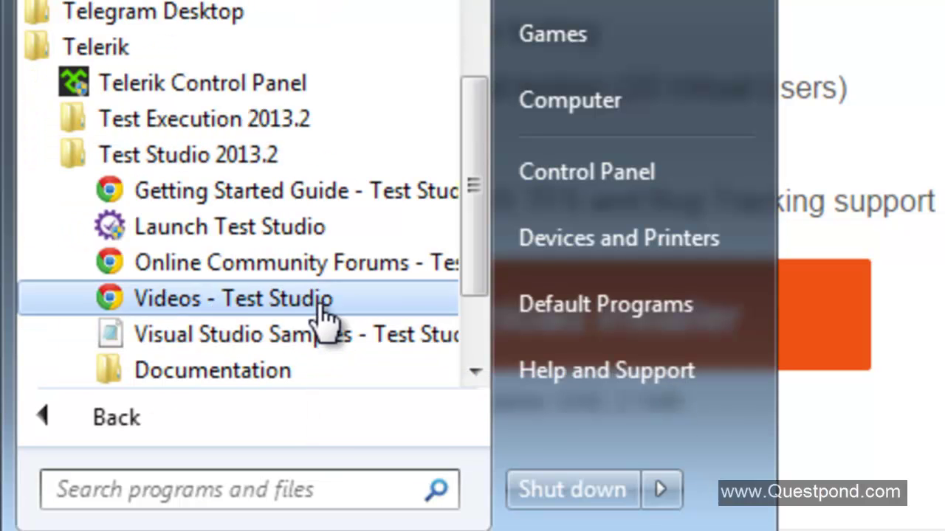
{"action": "left_click", "coordinate": [258, 227]}
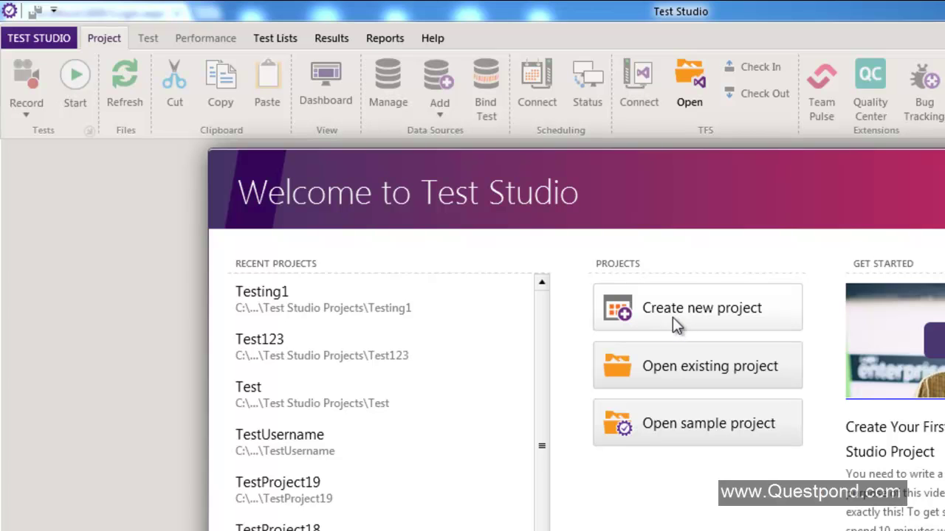
- Create a new Test Studio project named TestLoginScreen and show the Record test types
{"action": "left_click", "coordinate": [673, 316]}
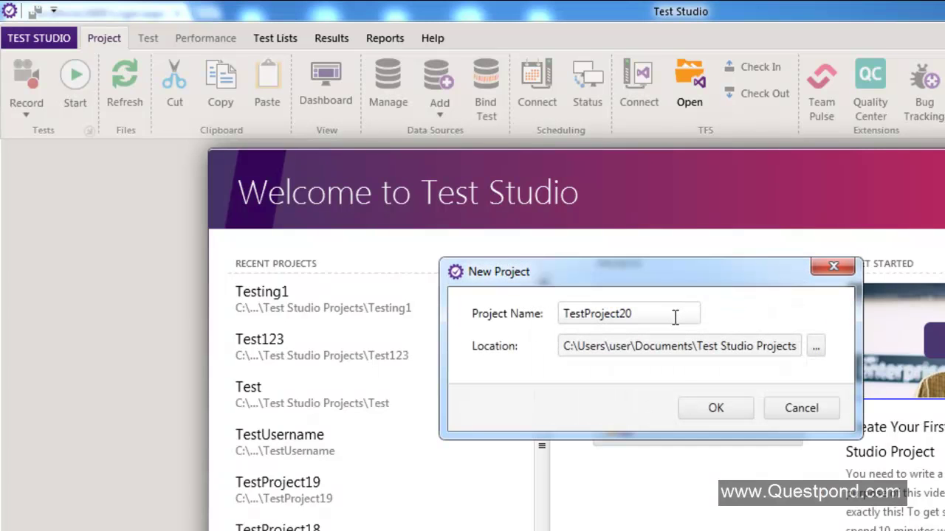
{"action": "double_click", "coordinate": [671, 318]}
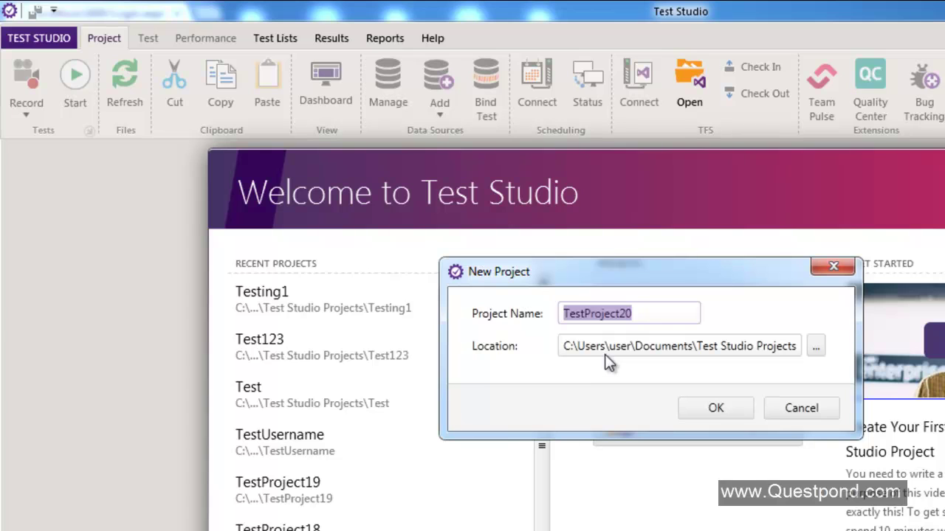
{"action": "type", "text": "TestLoginScreen"}
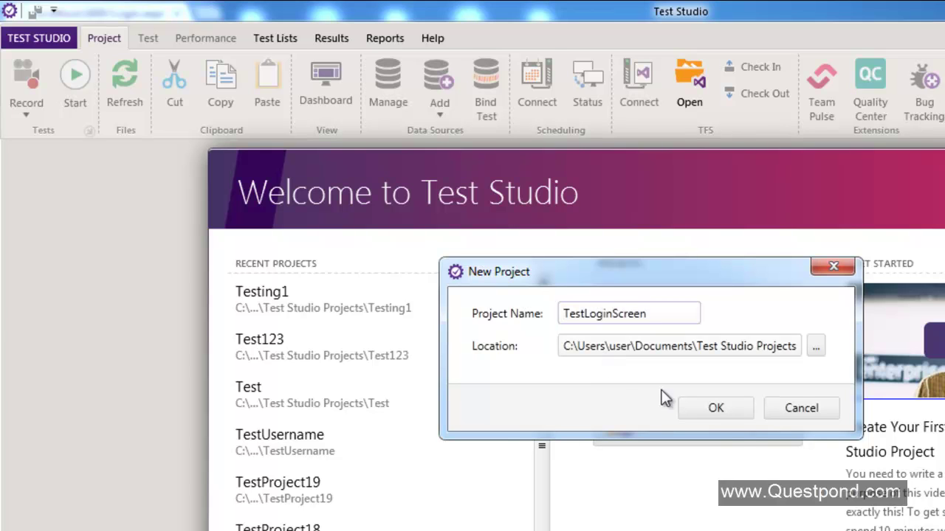
{"action": "left_click", "coordinate": [716, 408]}
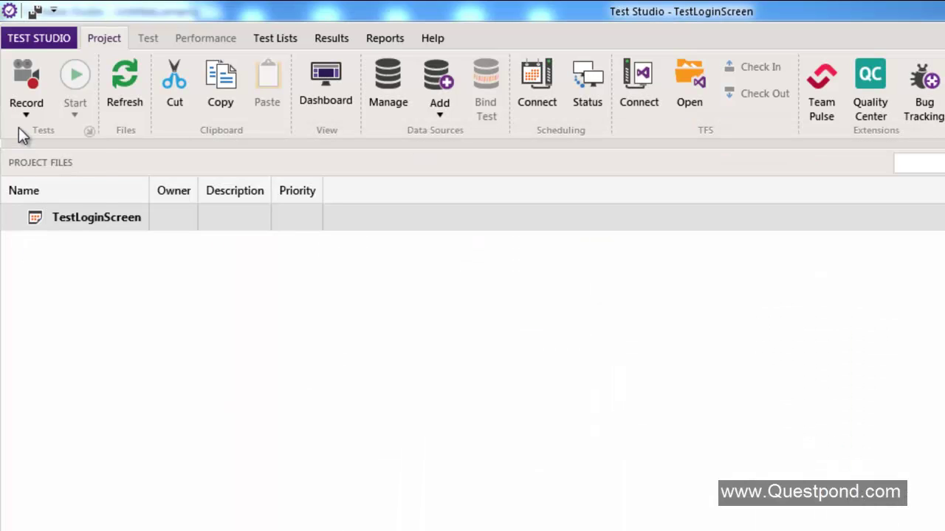
{"action": "left_click", "coordinate": [22, 116]}
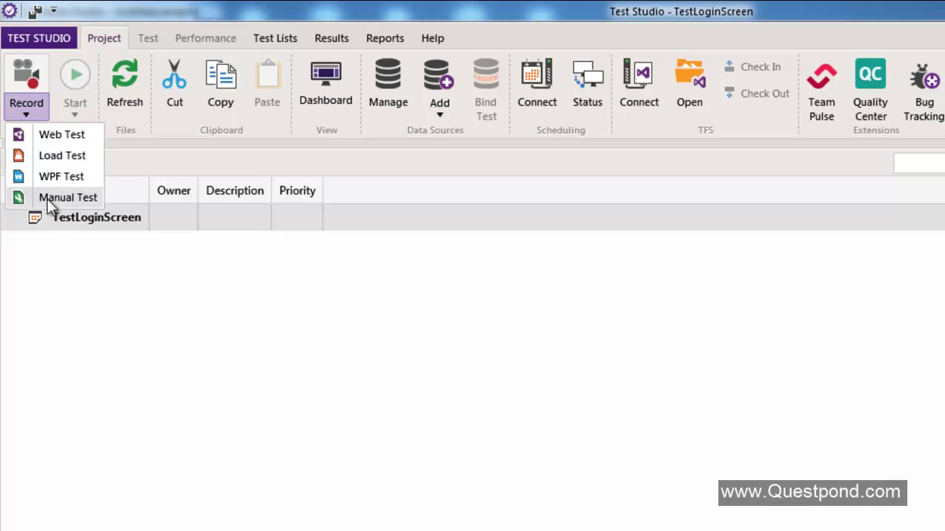
- Add a new Web Test and copy the login page URL from Chrome's address bar
{"action": "left_click", "coordinate": [68, 136]}
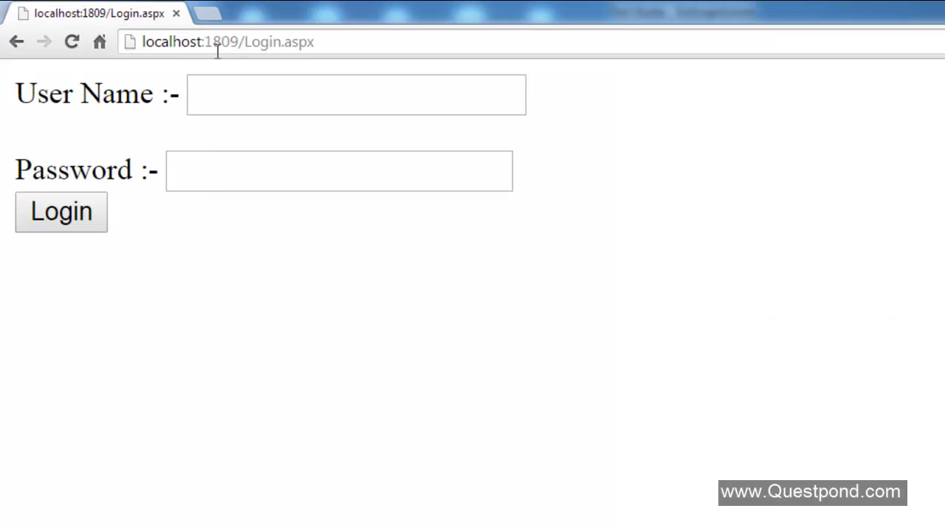
{"action": "left_click", "coordinate": [219, 45]}
{"action": "right_click", "coordinate": [219, 45]}
{"action": "left_click", "coordinate": [251, 114]}
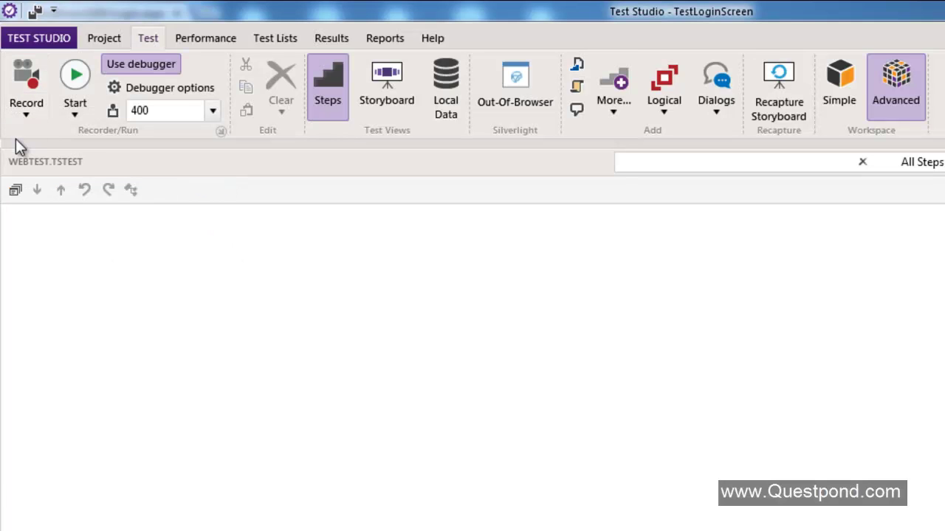
{"action": "left_click", "coordinate": [25, 118]}
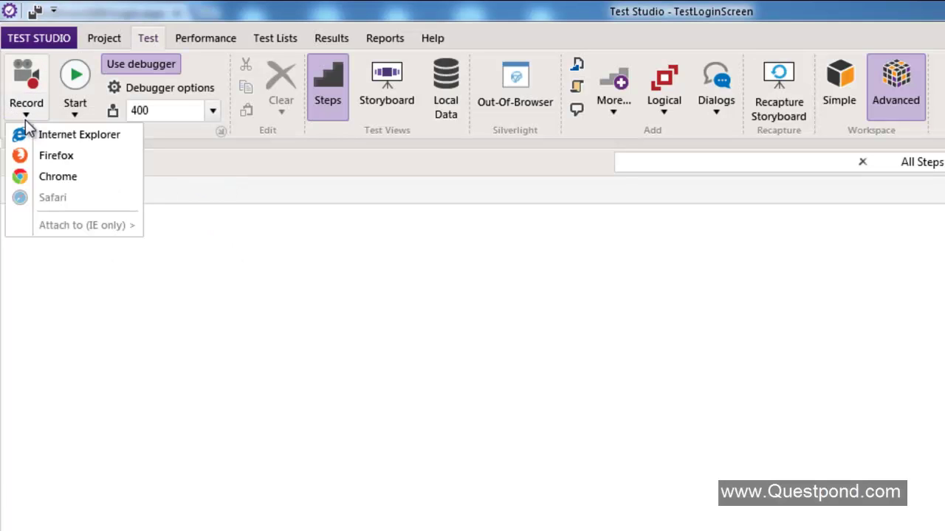
{"action": "left_click", "coordinate": [42, 177]}
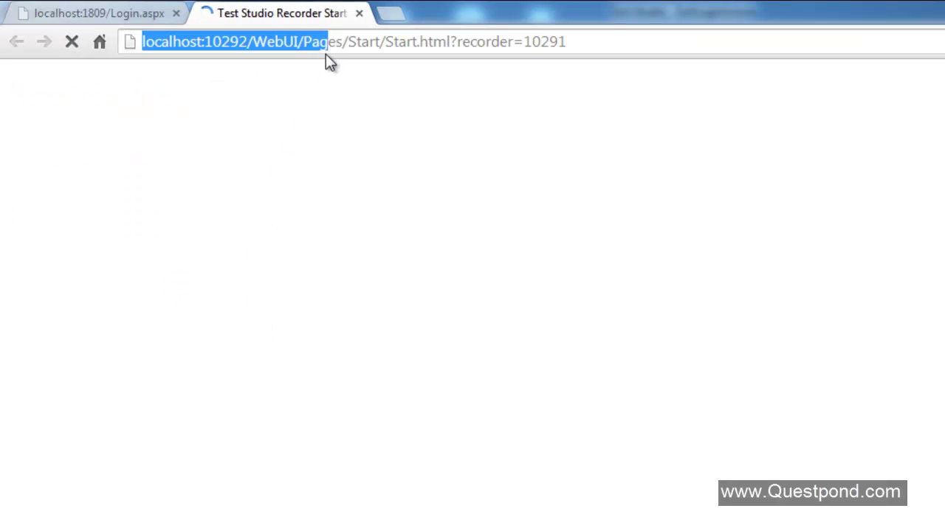
{"action": "double_click", "coordinate": [336, 42]}
{"action": "left_click", "coordinate": [337, 45]}
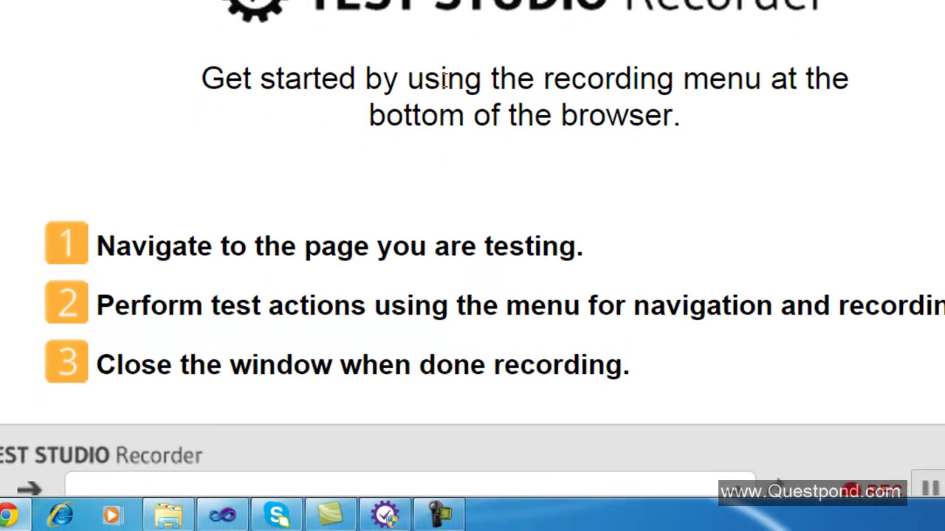
{"action": "left_click", "coordinate": [478, 479]}
{"action": "key", "text": "ctrl+v"}
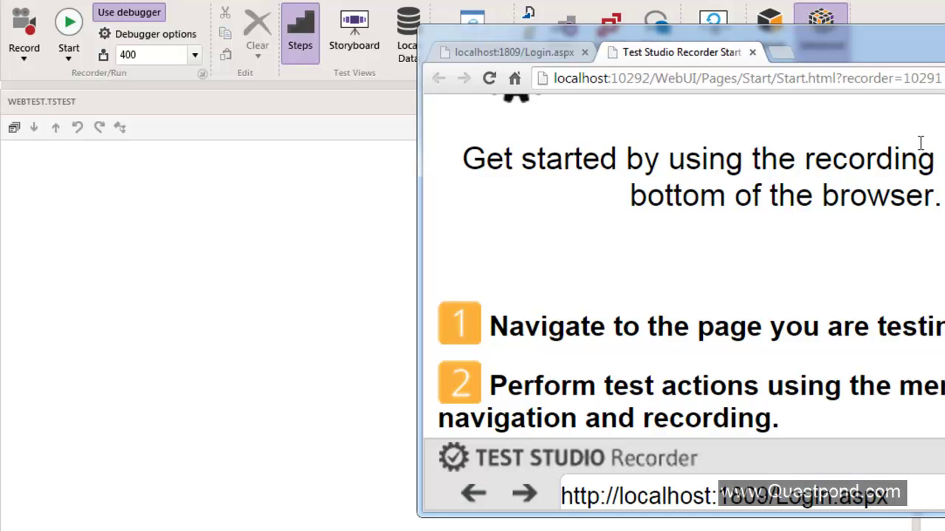
{"action": "left_click", "coordinate": [936, 38]}
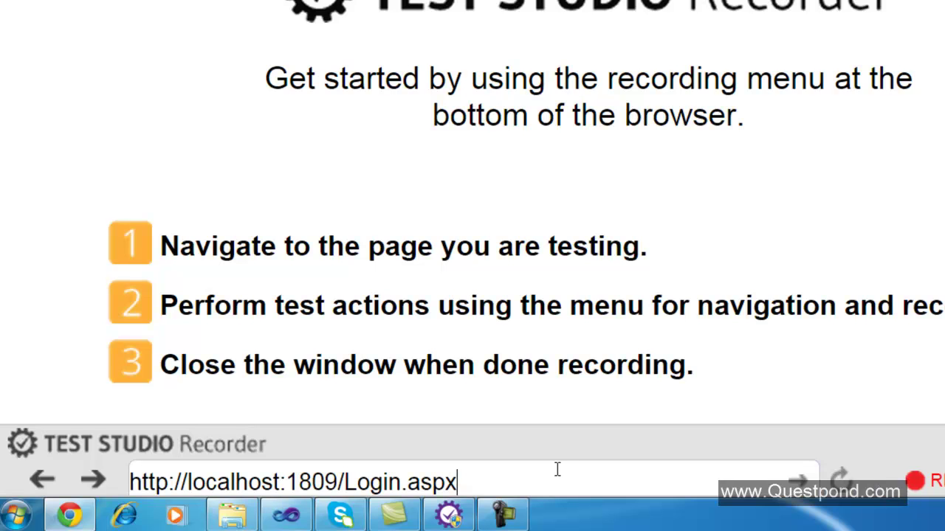
{"action": "key", "text": "Return"}
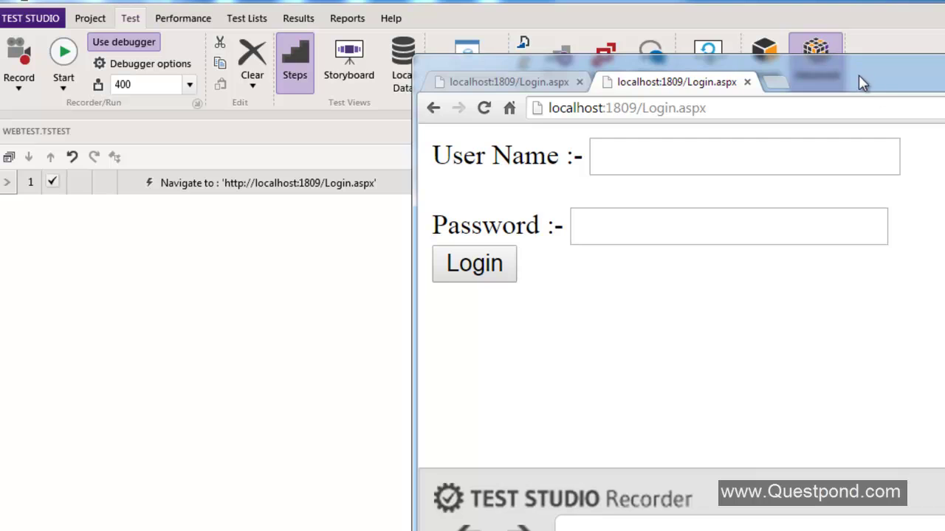
- Position the recorder browser, then record entering the user name and password and clicking Login
{"action": "left_click_drag", "start_coordinate": [858, 75], "coordinate": [883, 65]}
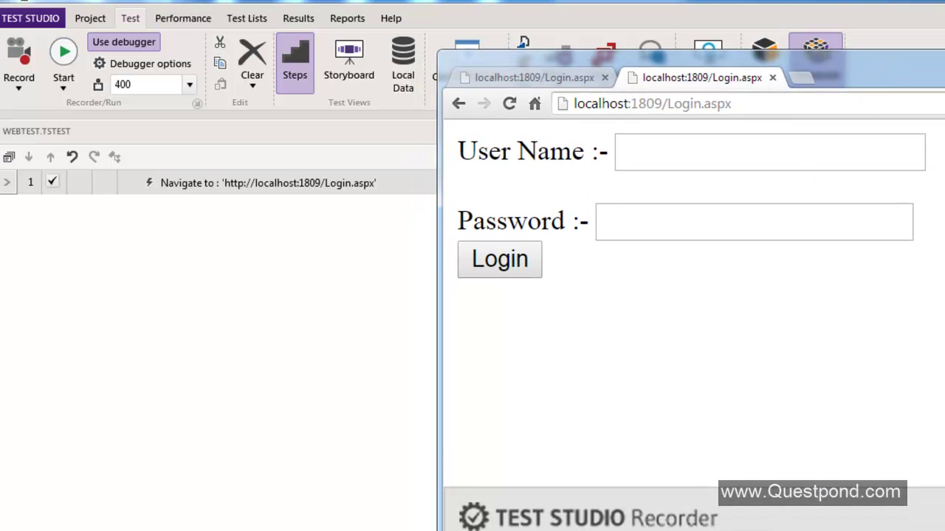
{"action": "left_click_drag", "start_coordinate": [856, 83], "coordinate": [885, 82]}
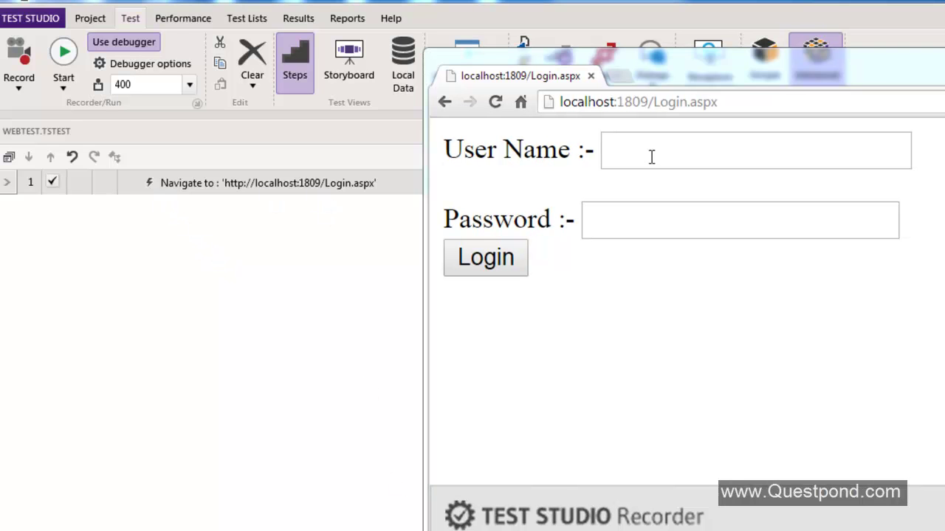
{"action": "left_click", "coordinate": [640, 147]}
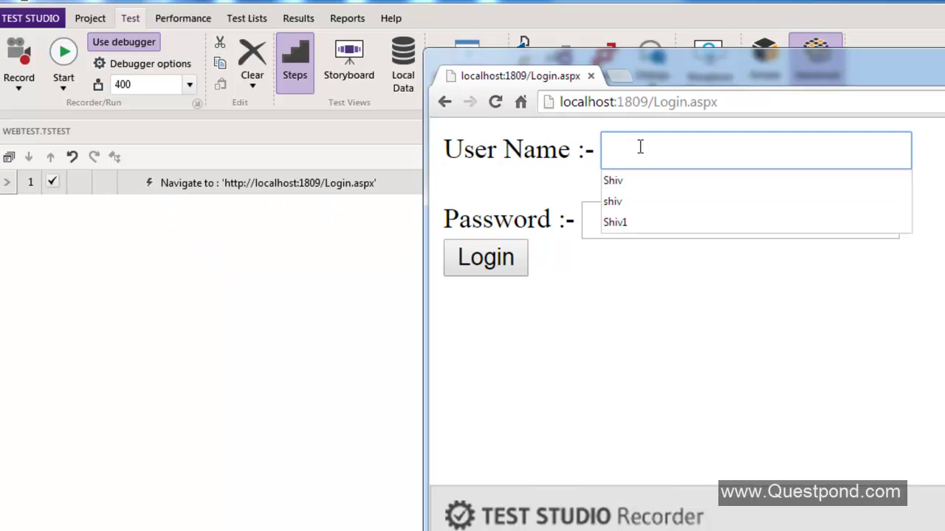
{"action": "type", "text": "Shiv"}
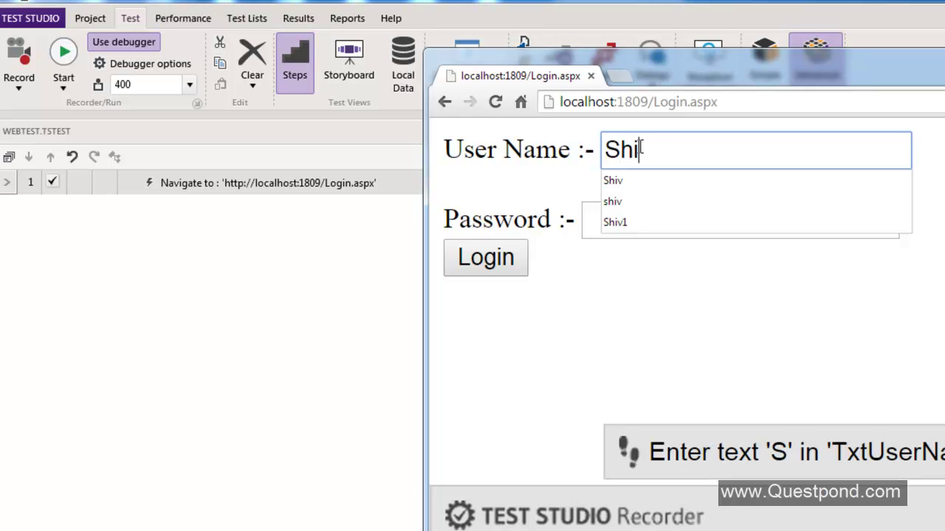
{"action": "left_click", "coordinate": [587, 224]}
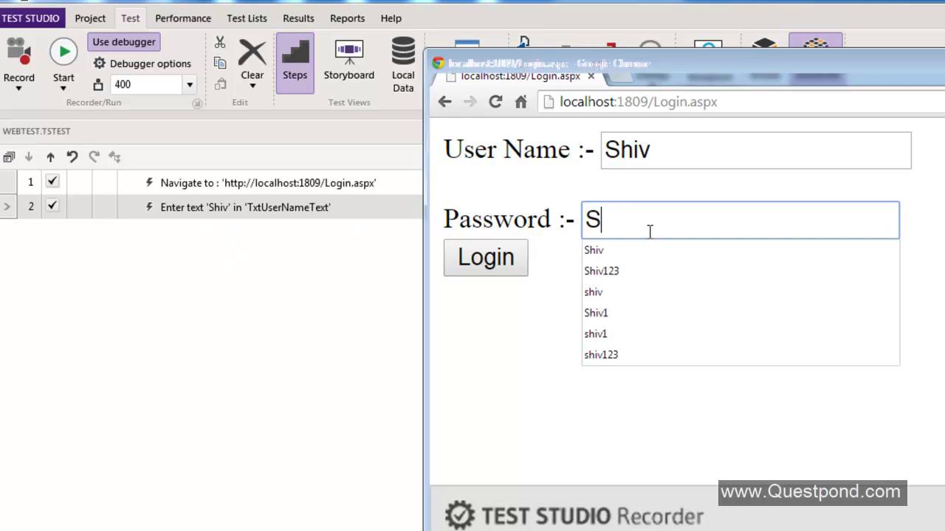
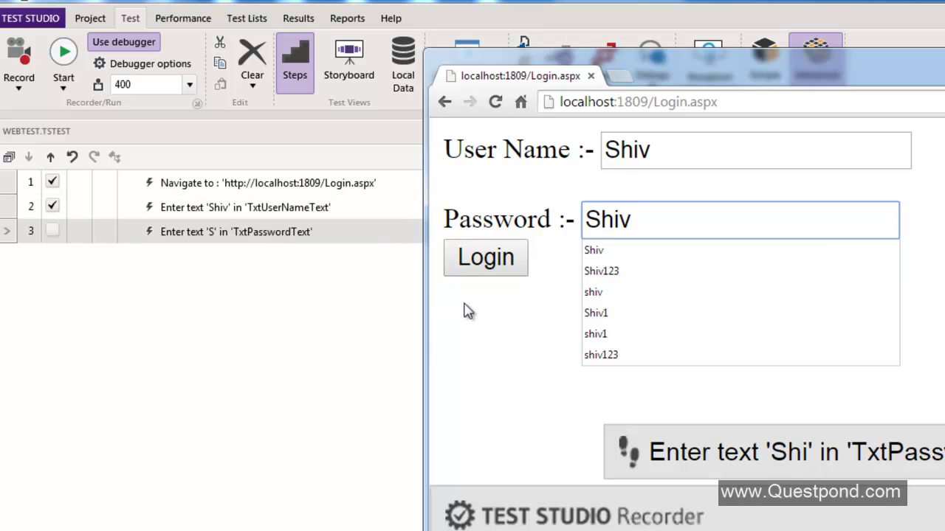
{"action": "left_click", "coordinate": [491, 272]}
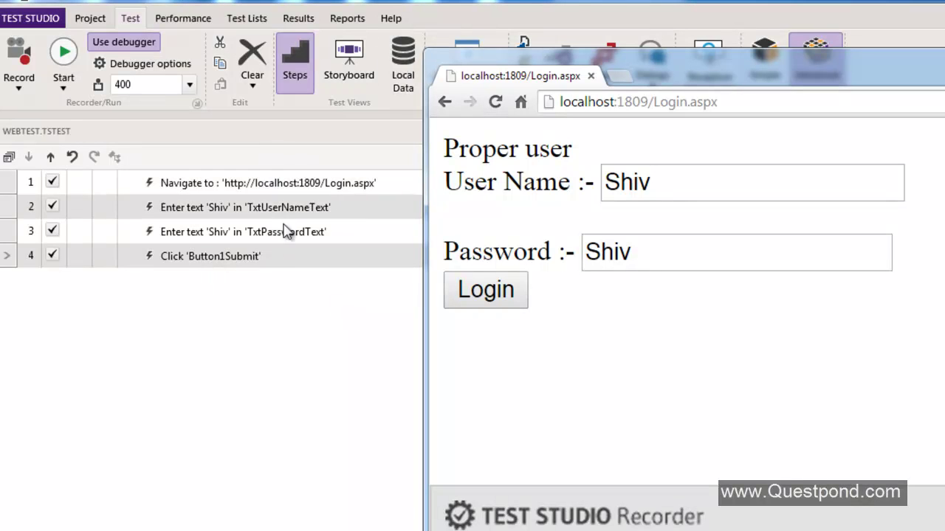
- Enable element highlighting and add a Verify text-content step for 'Proper user'
{"action": "left_click_drag", "start_coordinate": [821, 82], "coordinate": [643, 27]}
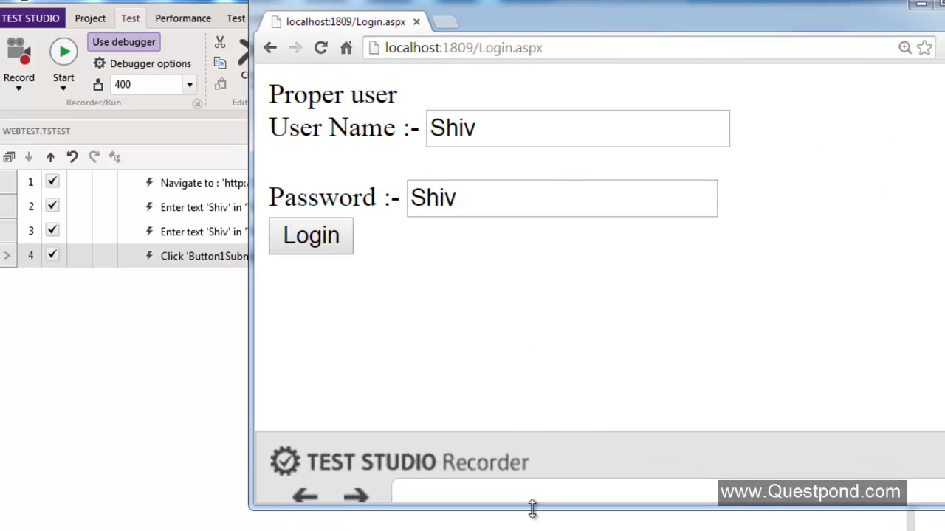
{"action": "left_click_drag", "start_coordinate": [534, 506], "coordinate": [534, 530]}
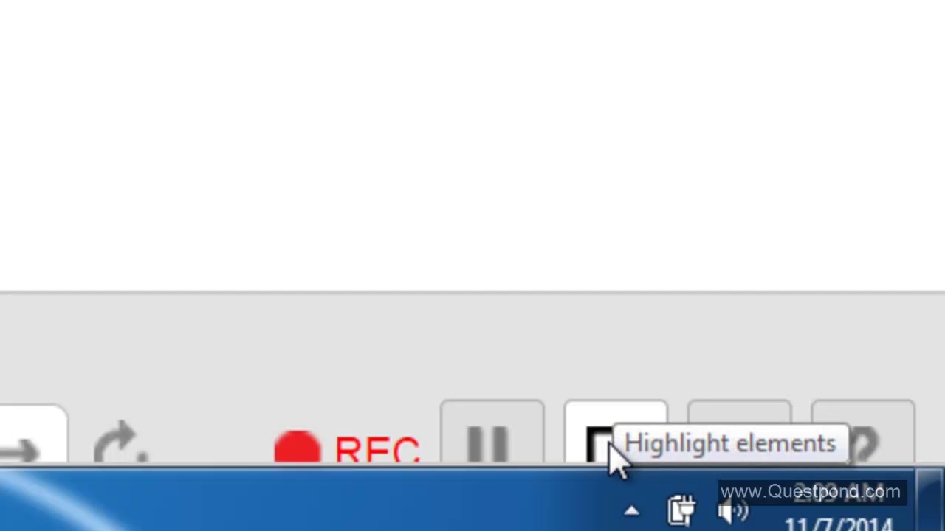
{"action": "left_click", "coordinate": [610, 445]}
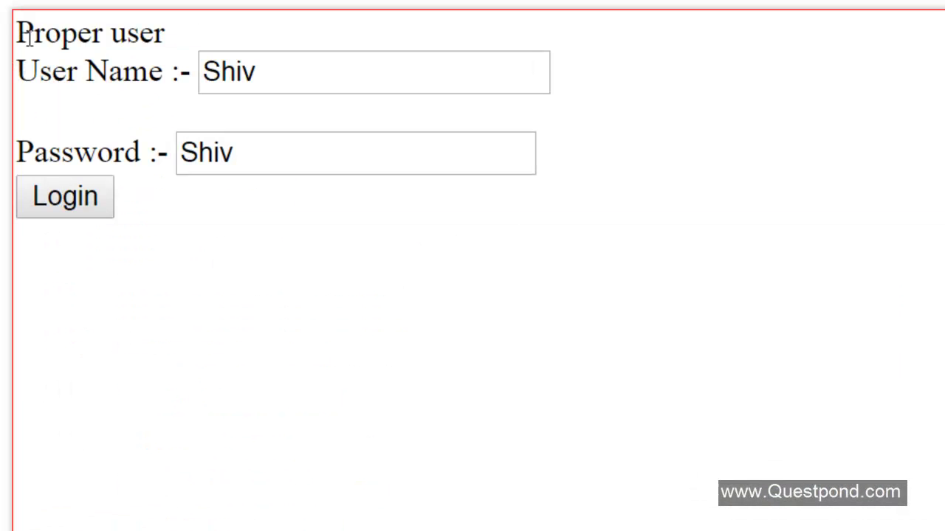
{"action": "left_click_drag", "start_coordinate": [18, 33], "coordinate": [171, 39]}
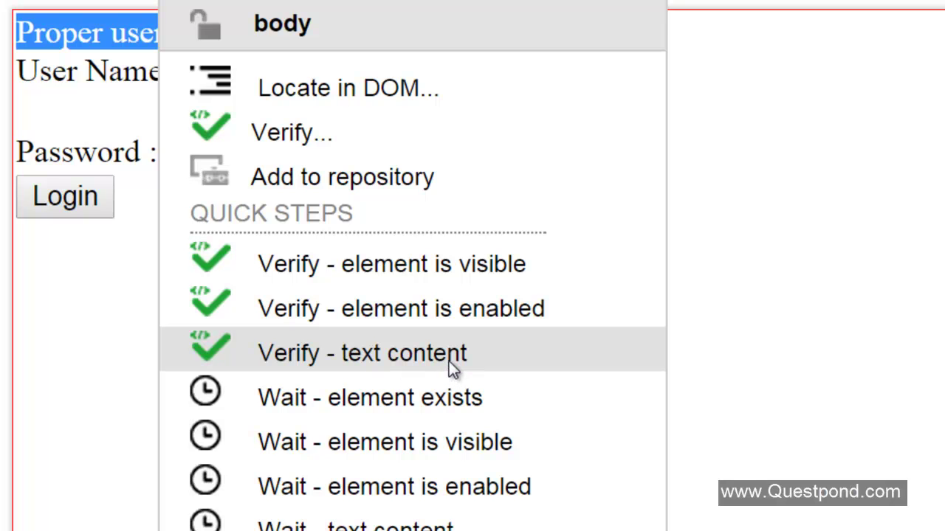
{"action": "left_click", "coordinate": [448, 361]}
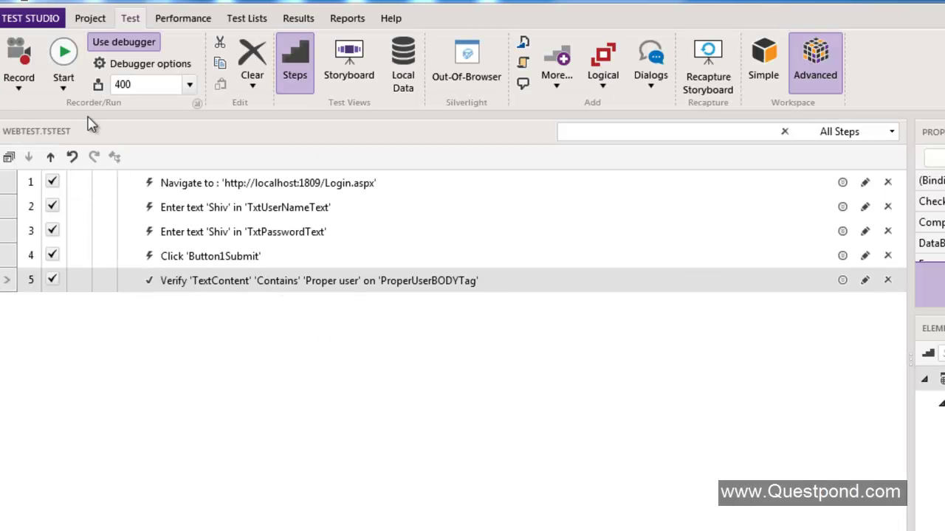
- Save the modified web test, run it in Chrome until all 5 steps pass, then close the runner console
{"action": "left_click", "coordinate": [62, 89]}
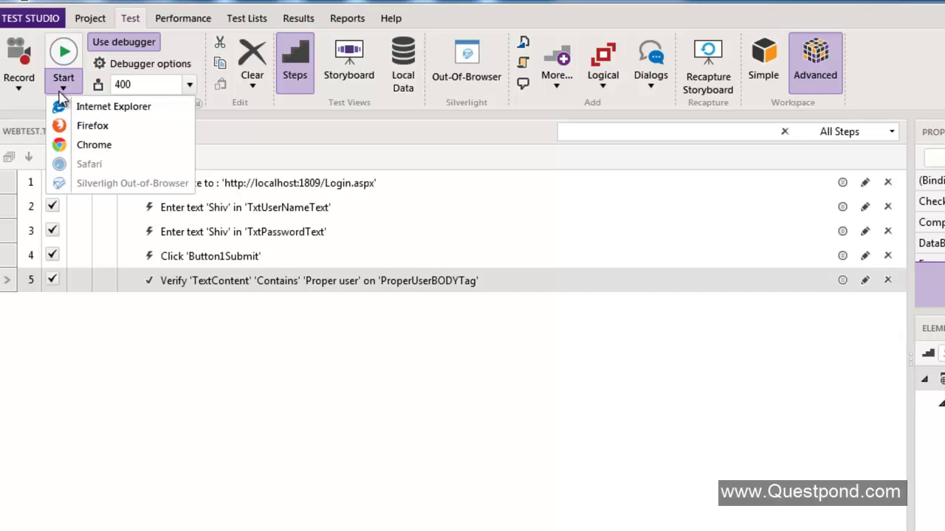
{"action": "left_click", "coordinate": [84, 153]}
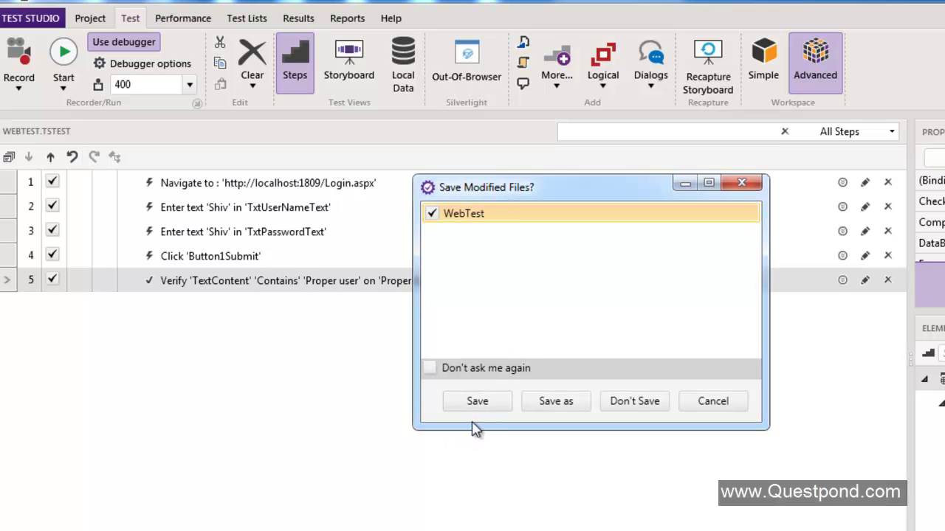
{"action": "left_click", "coordinate": [487, 408]}
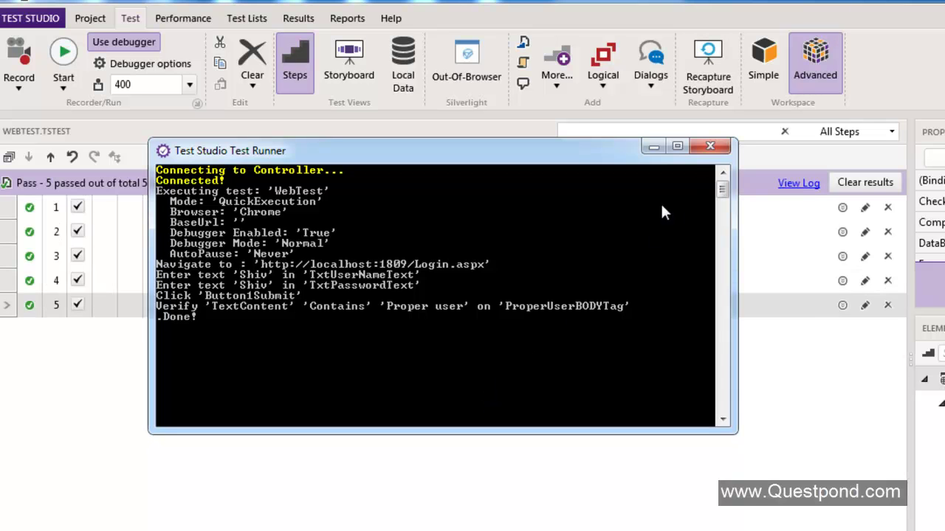
{"action": "left_click", "coordinate": [710, 146]}
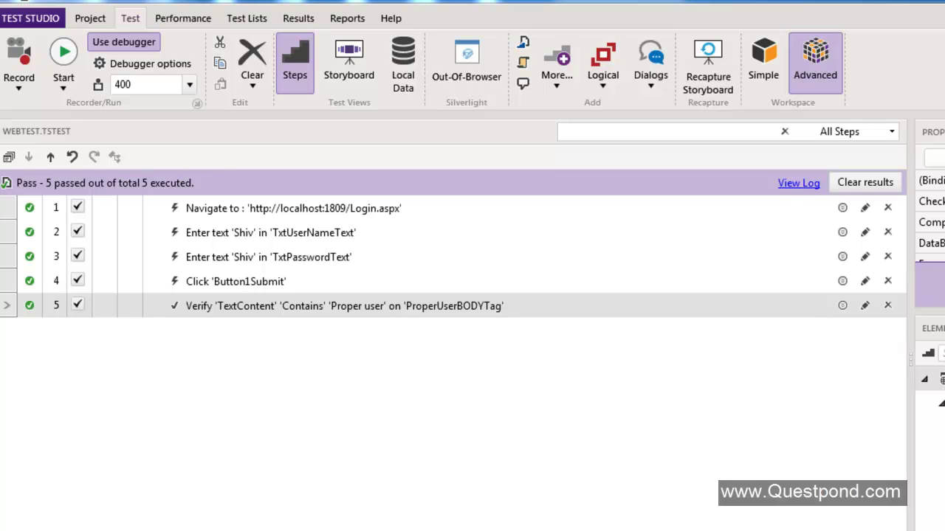
- Append 1 to the Text values of the password step and the user name step
{"action": "left_click", "coordinate": [249, 265]}
{"action": "left_click", "coordinate": [246, 264]}
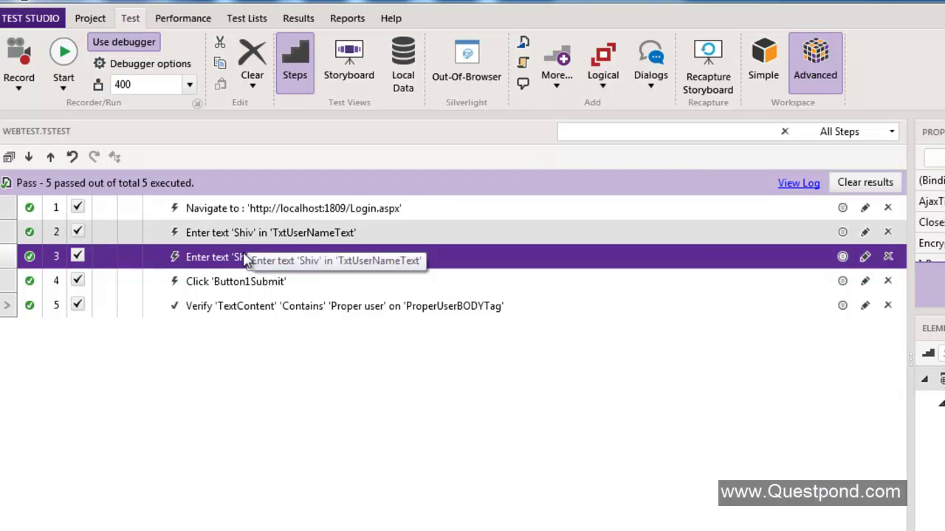
{"action": "left_click", "coordinate": [244, 266]}
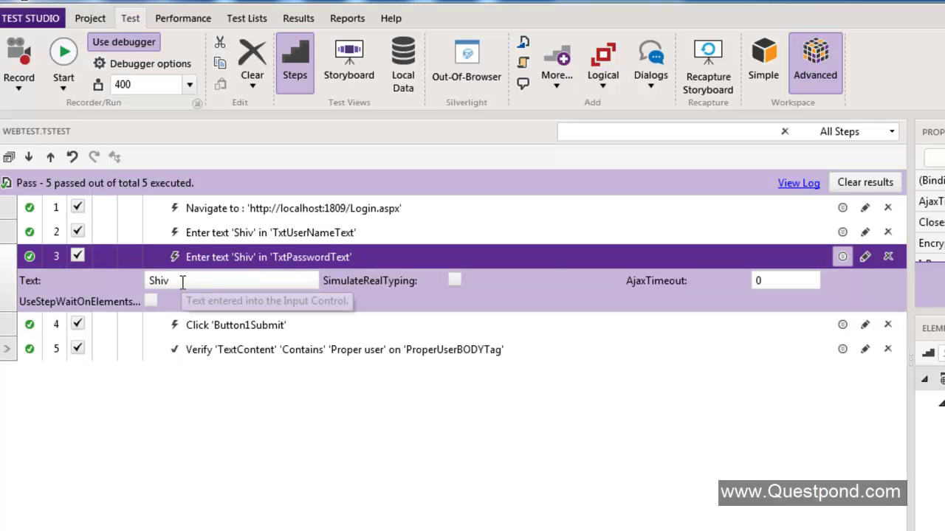
{"action": "left_click", "coordinate": [182, 283]}
{"action": "type", "text": "1"}
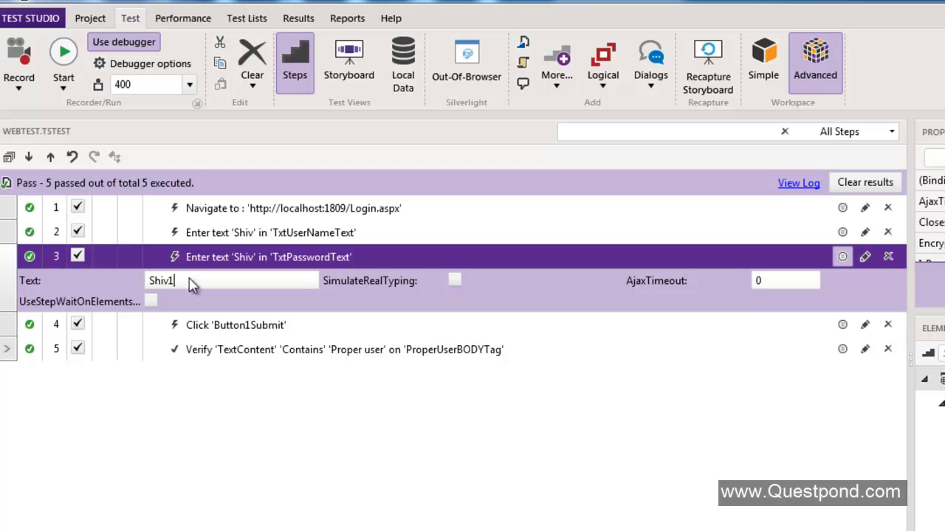
{"action": "left_click", "coordinate": [234, 236]}
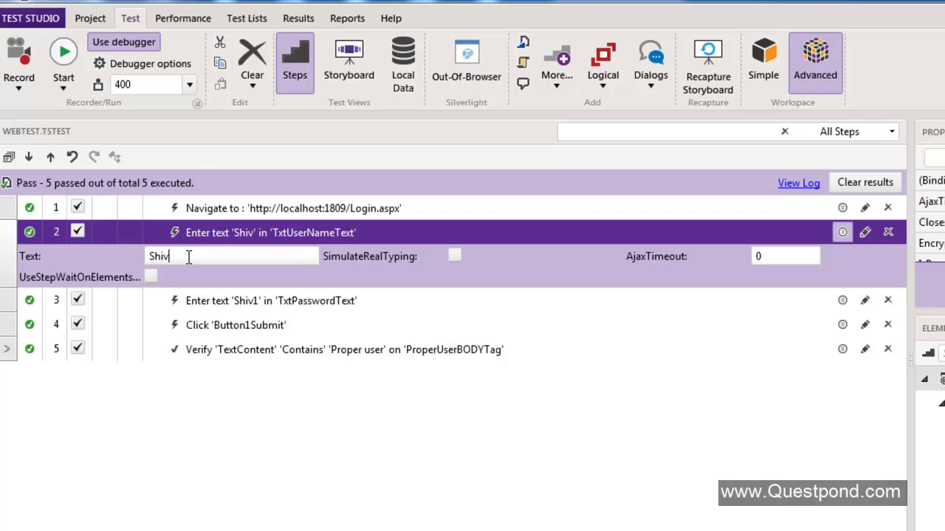
{"action": "type", "text": "1"}
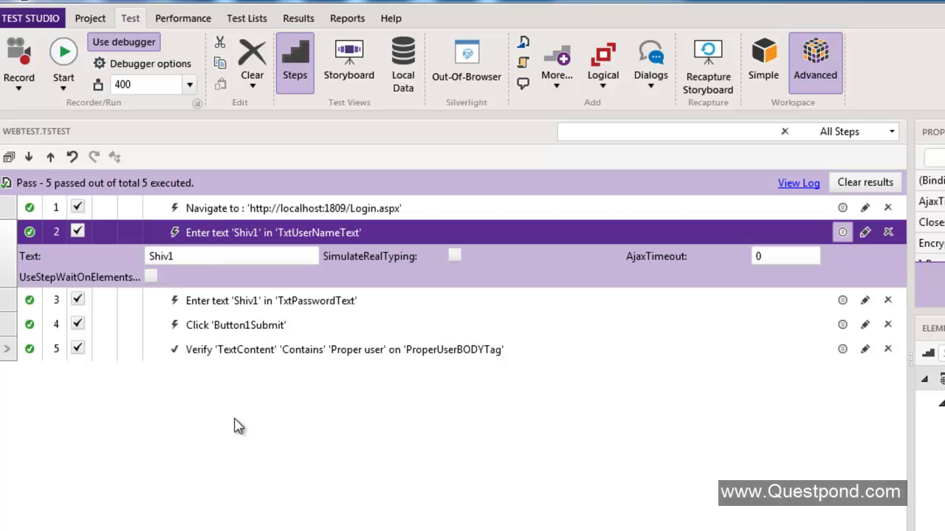
- Save the edited test and rerun it in Chrome
{"action": "left_click", "coordinate": [63, 87]}
{"action": "left_click", "coordinate": [76, 146]}
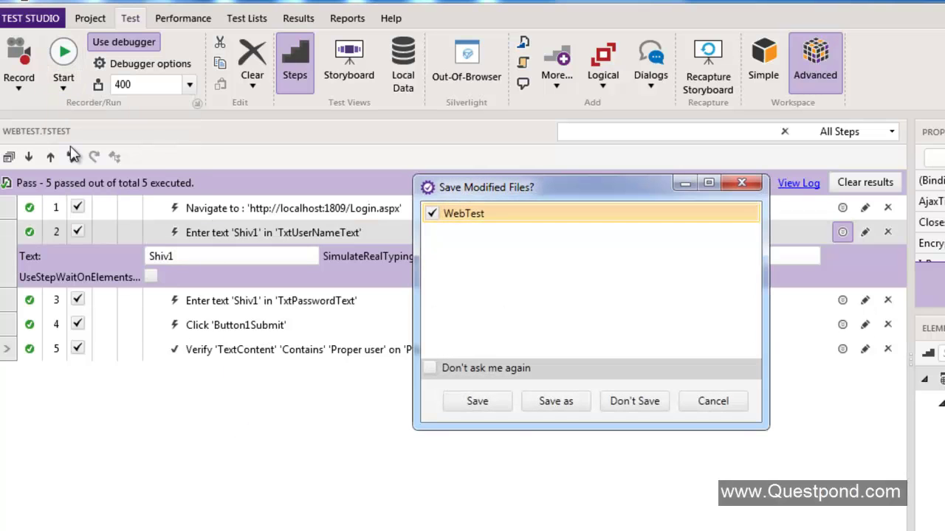
{"action": "left_click", "coordinate": [473, 407]}
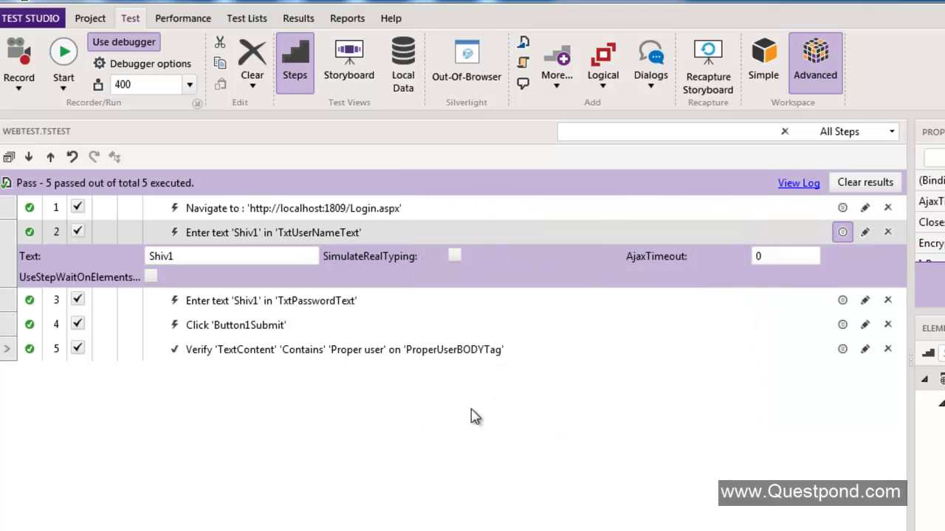